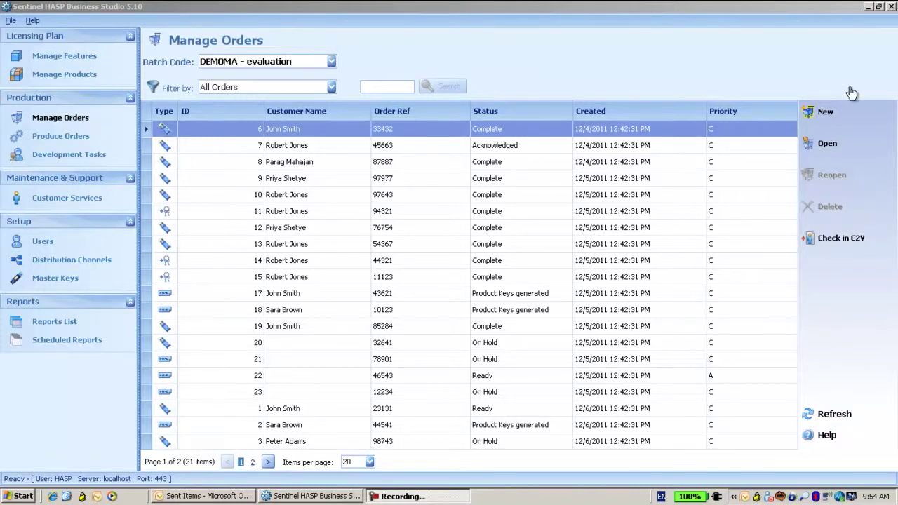
Create a new Product Key-based production order containing the SafeNet Memo Card Plugin product
click(828, 115)
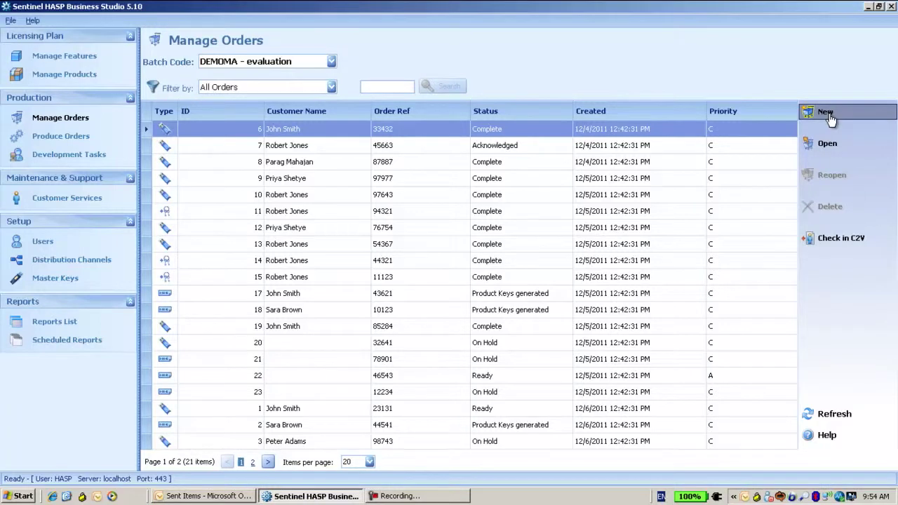
click(826, 114)
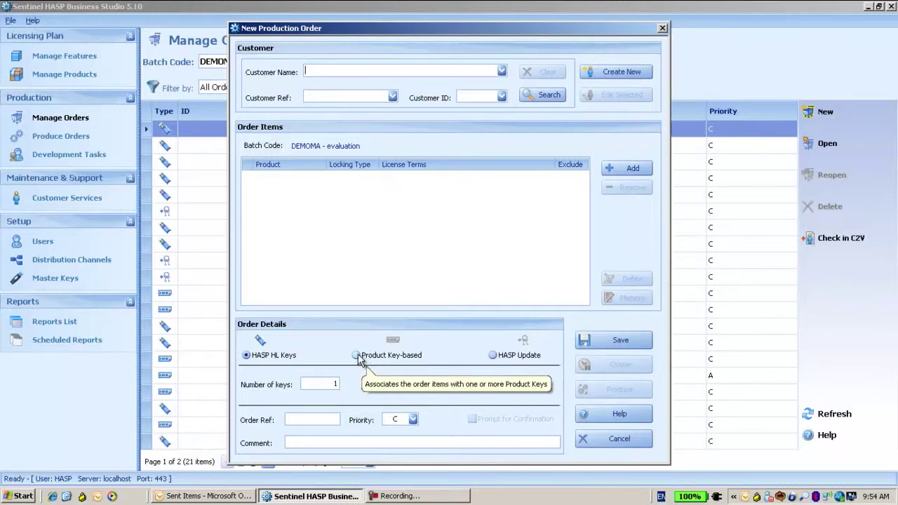
click(357, 356)
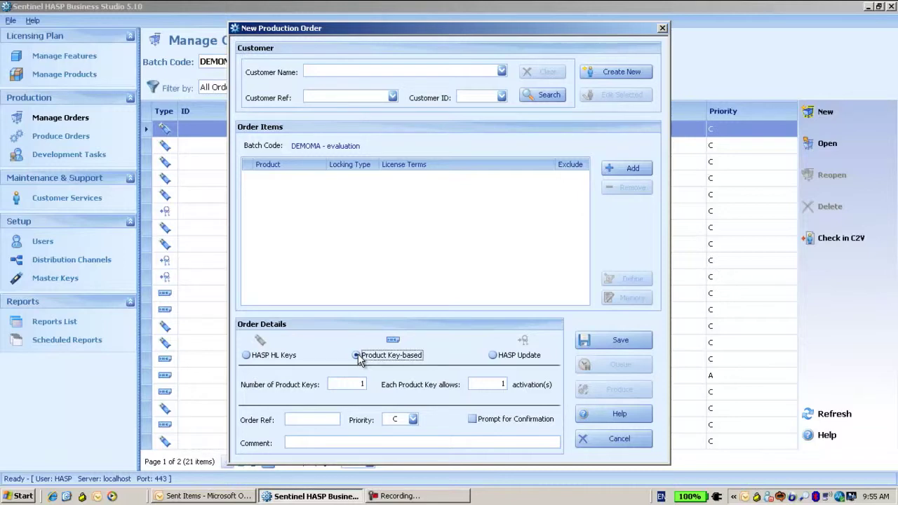
click(635, 169)
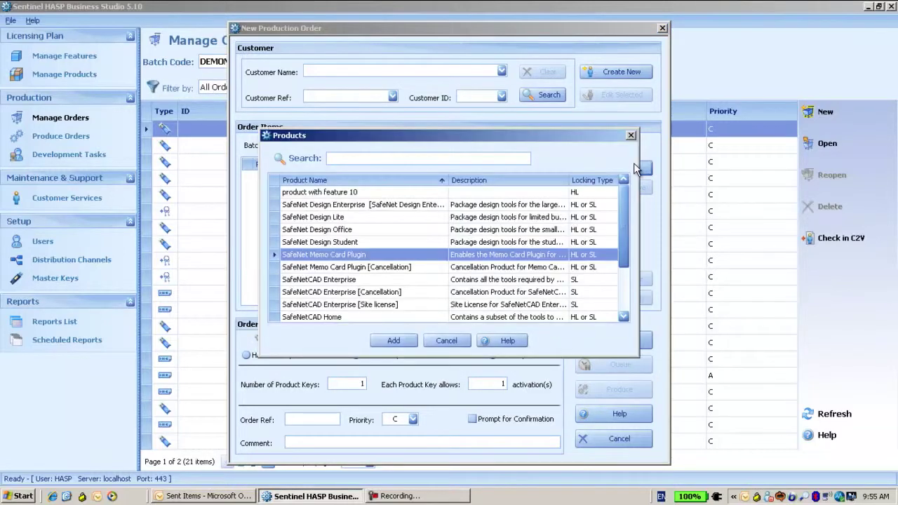
click(396, 341)
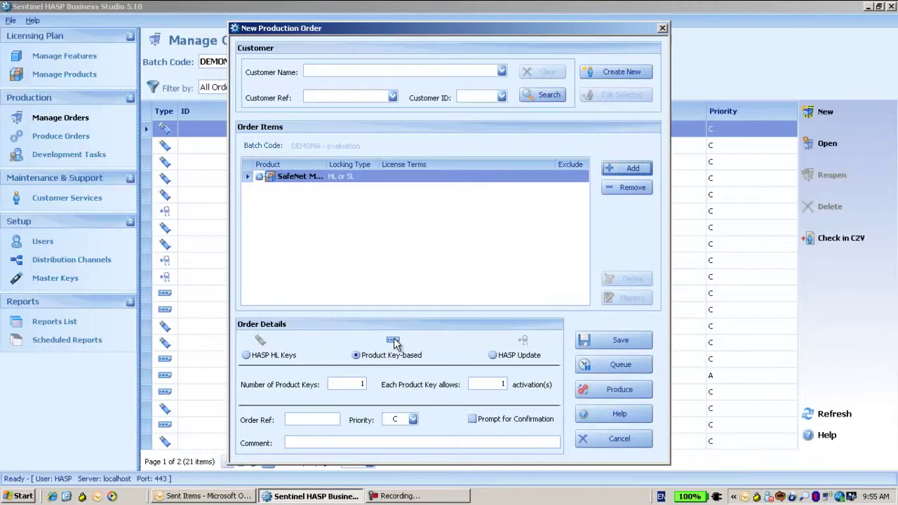
Produce the order and generate its product keys file on the Desktop
click(594, 388)
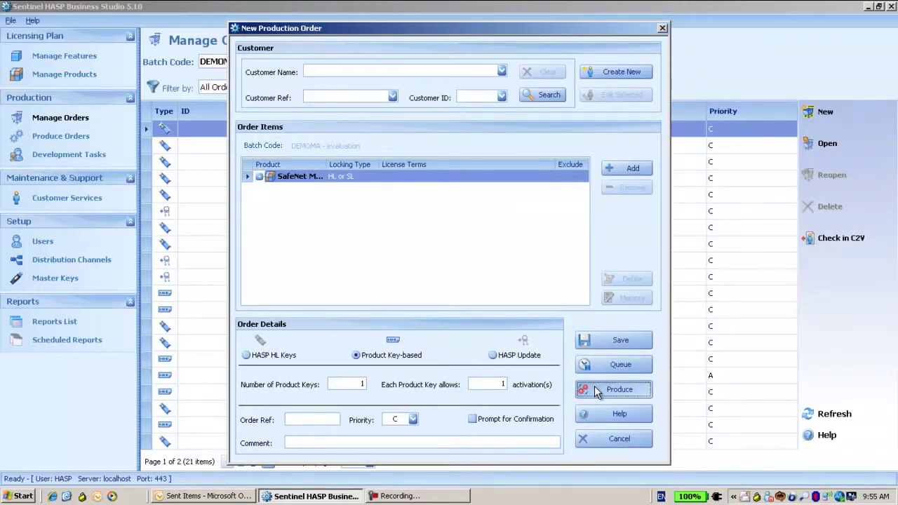
click(594, 387)
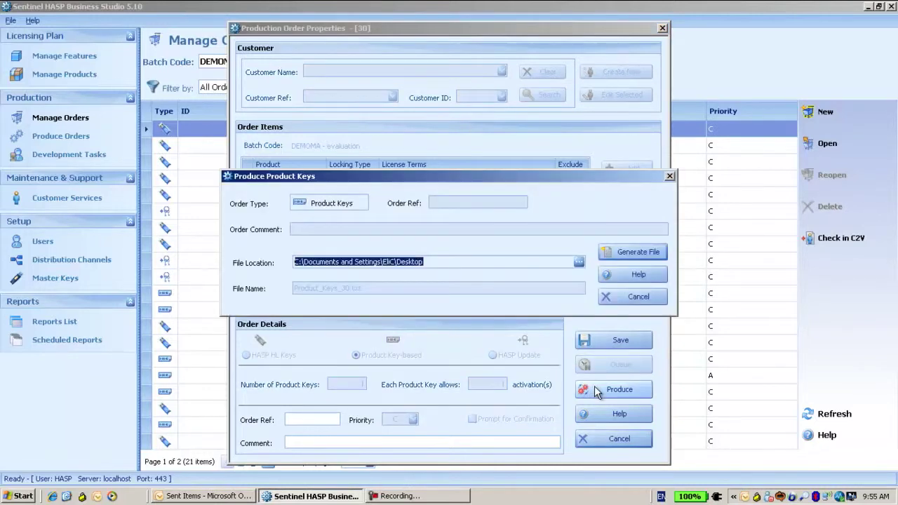
click(636, 255)
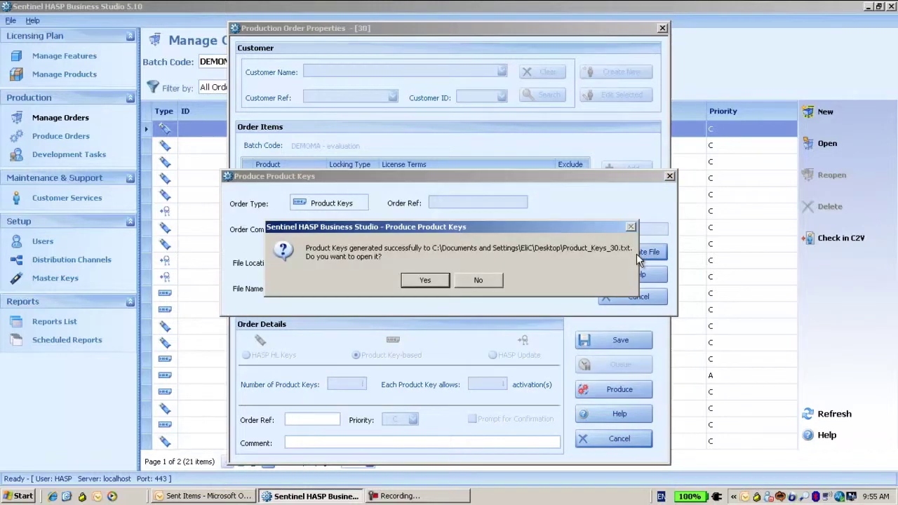
Open the generated product keys text file, copy the product key, and minimize the file window
click(435, 281)
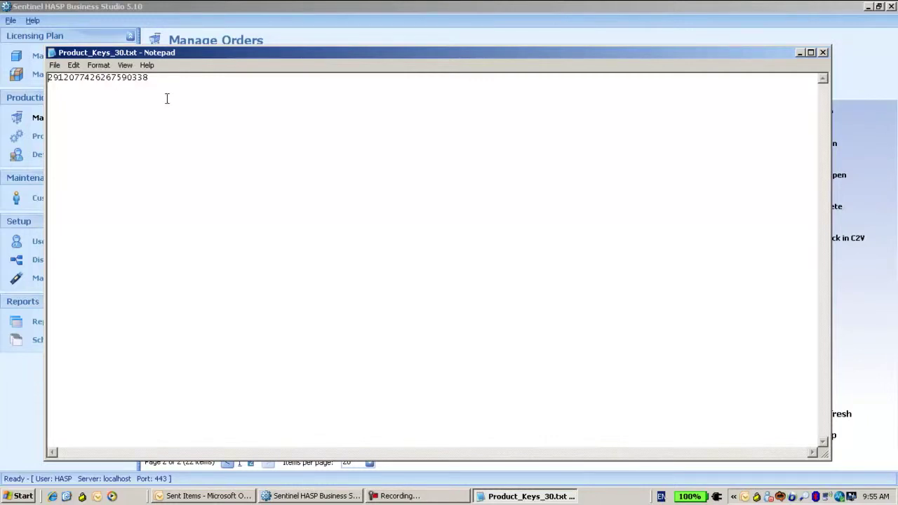
drag(158, 80, 1, 109)
key(ctrl+c)
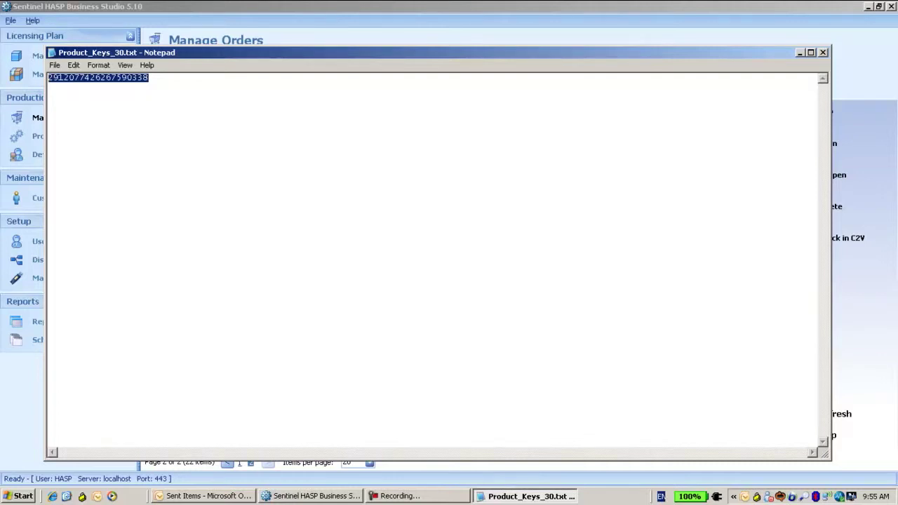
click(800, 53)
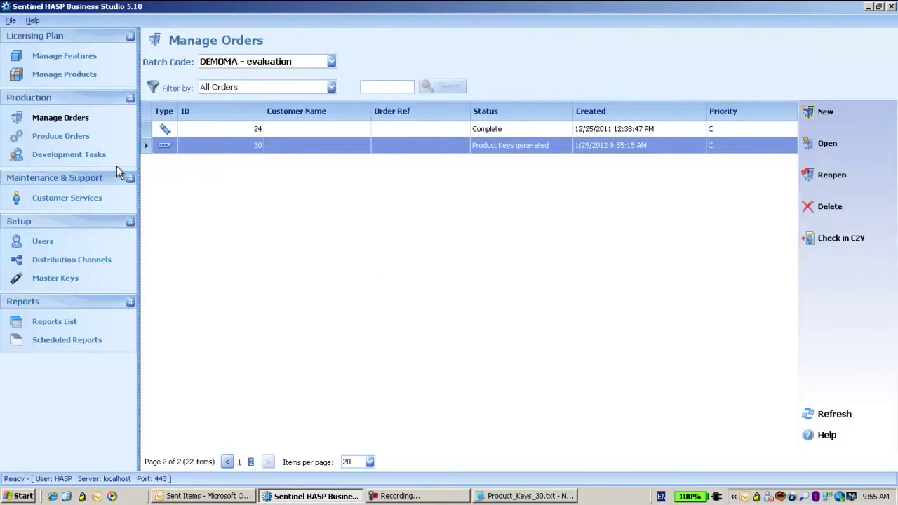
Open Manage Activation in Customer Services, paste the copied product key, and load its details
click(93, 205)
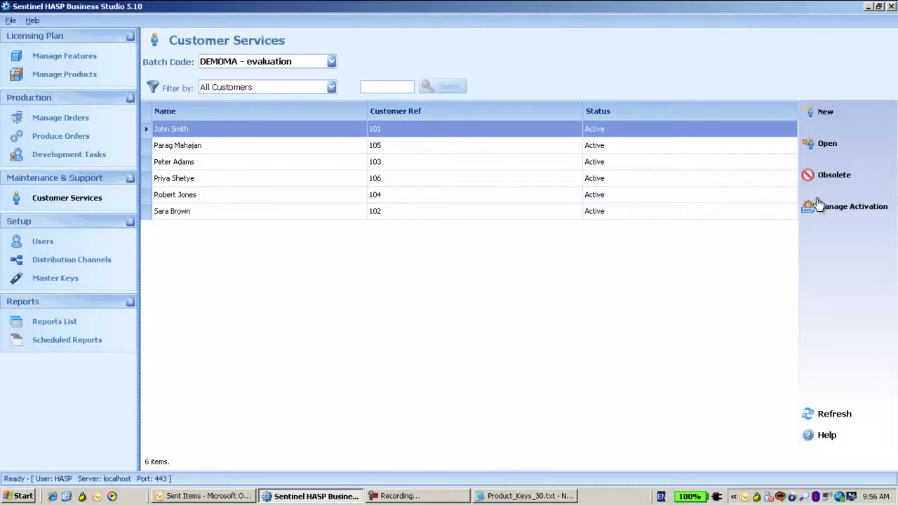
click(838, 216)
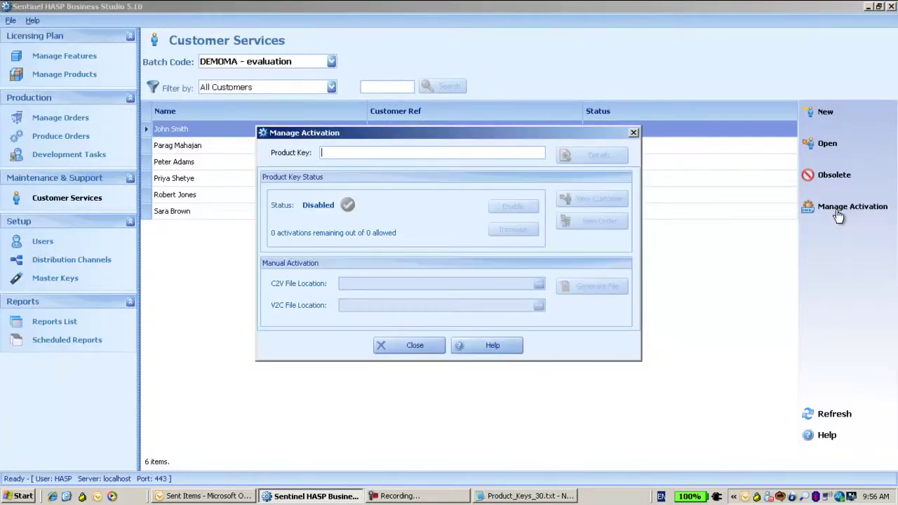
key(ctrl+v)
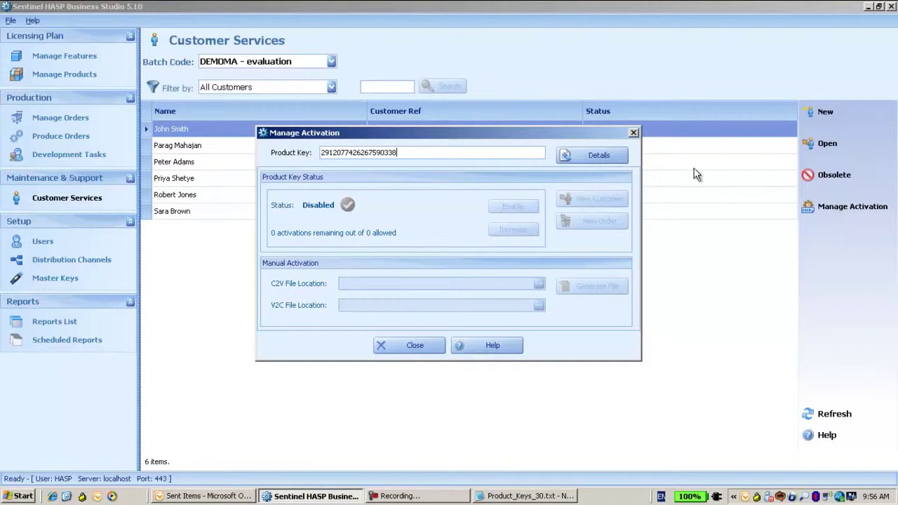
click(613, 155)
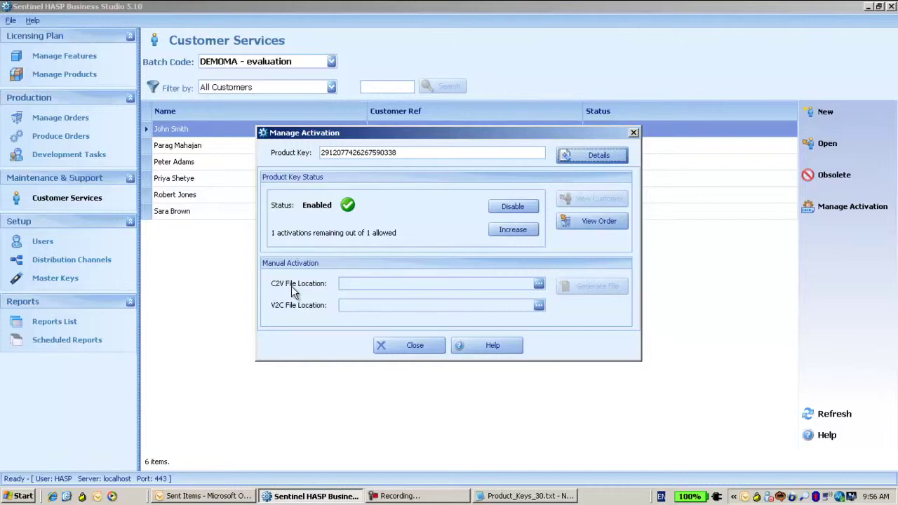
Generate the V2C activation file from the Desktop's 1.c2v, saving it to the Desktop as 29-1-2012_9-56-30.v2c
click(538, 285)
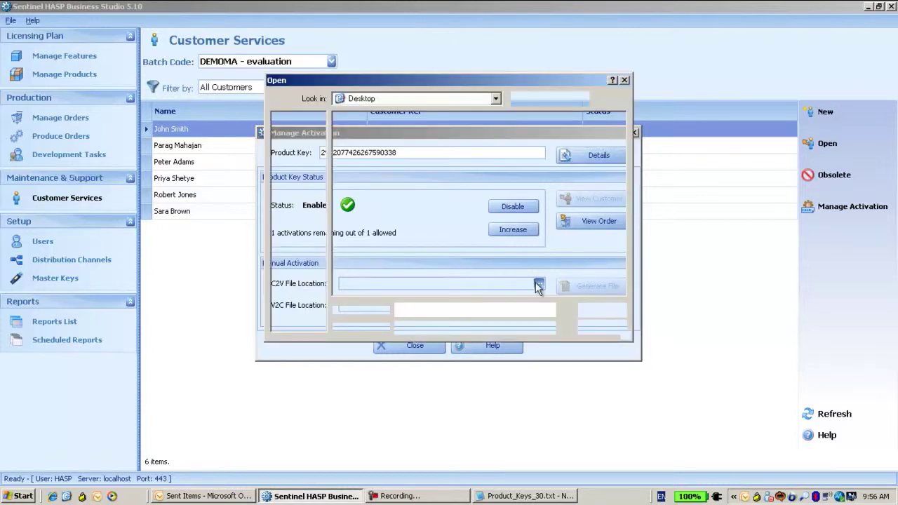
double_click(353, 163)
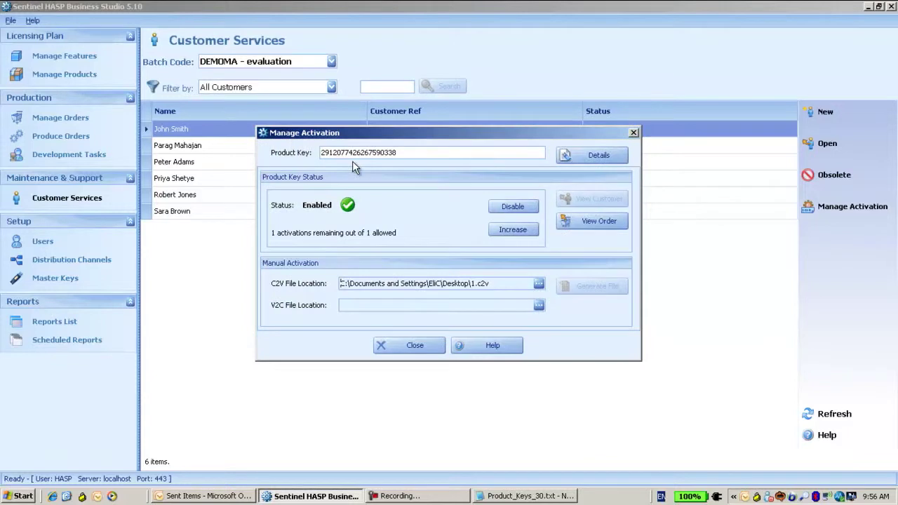
click(538, 306)
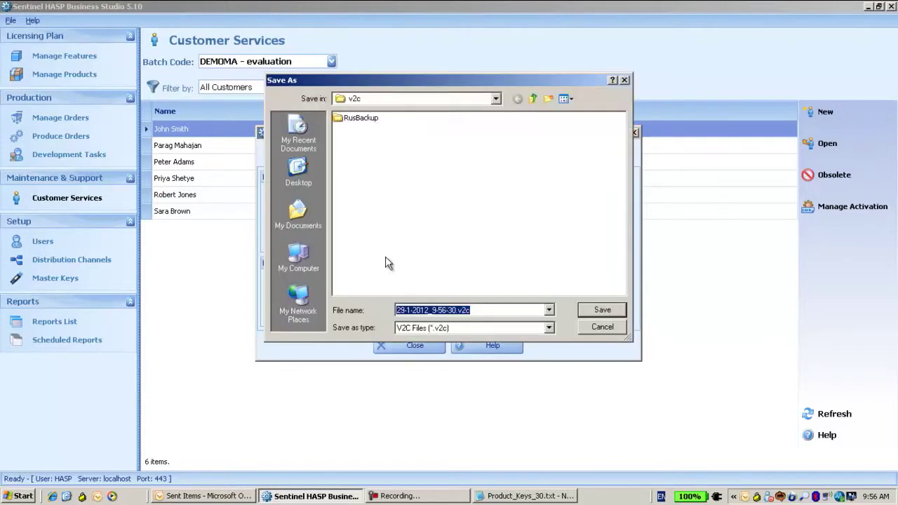
click(307, 174)
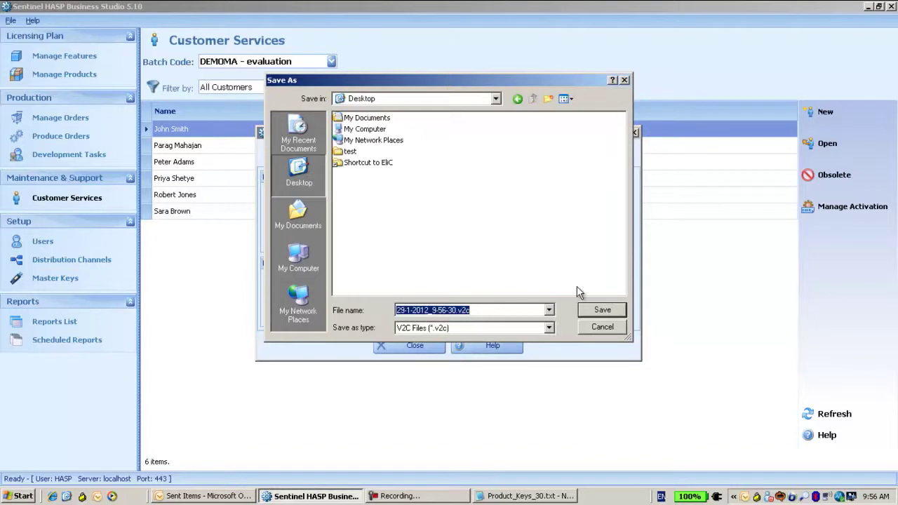
click(599, 312)
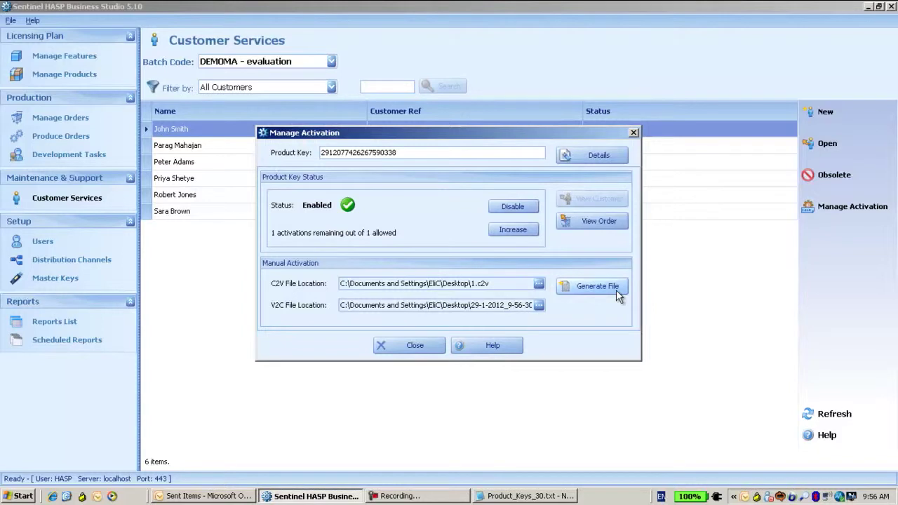
click(617, 295)
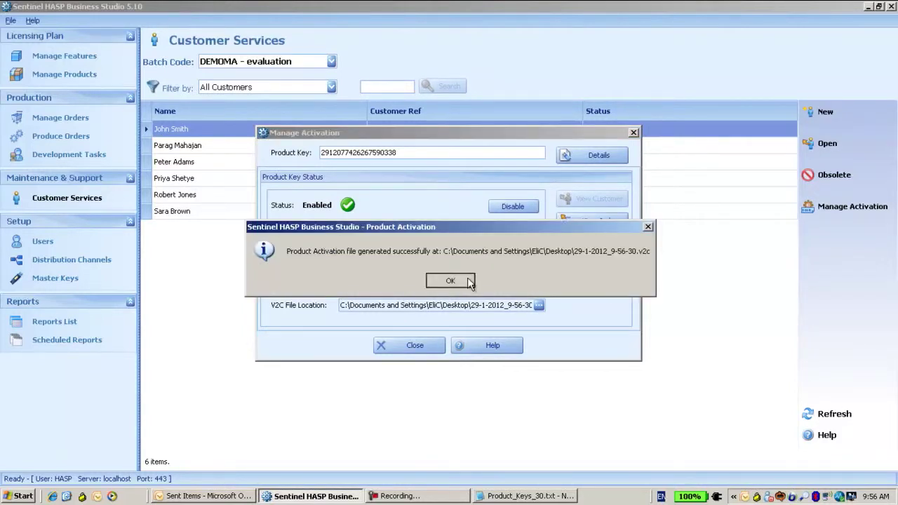
click(450, 281)
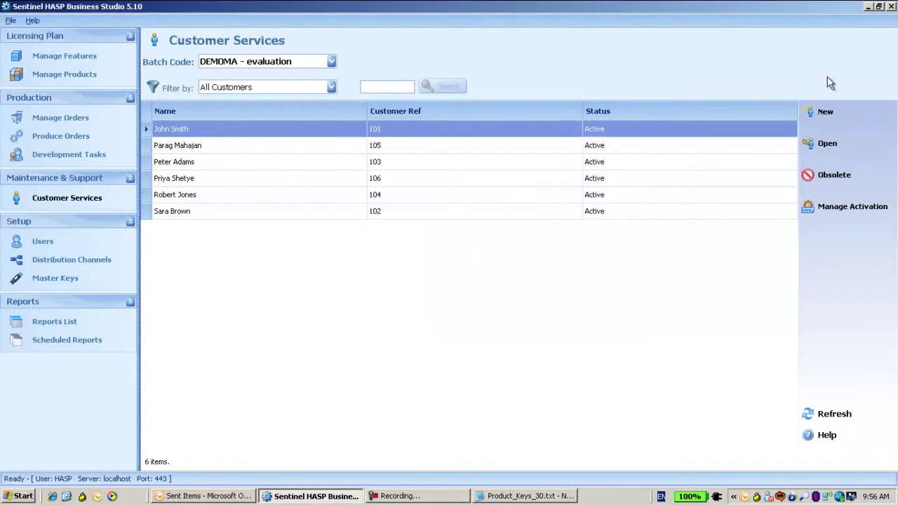
click(868, 7)
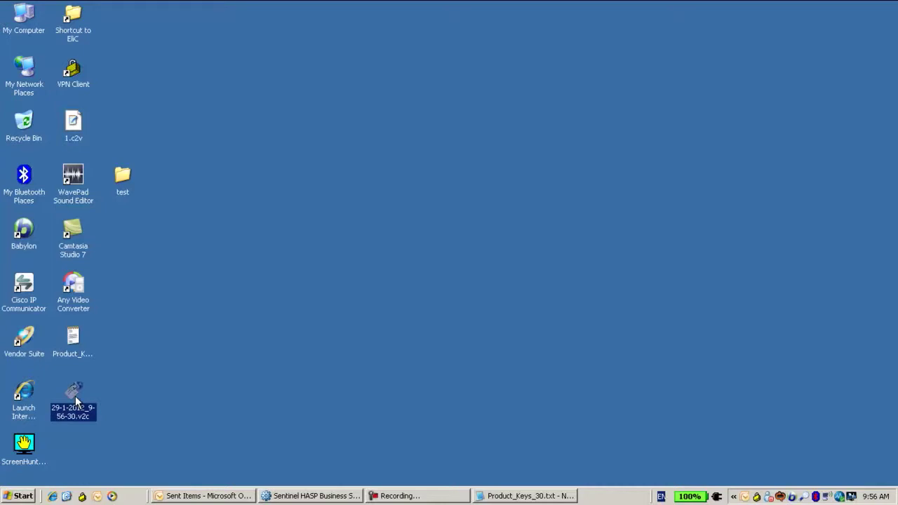
click(53, 496)
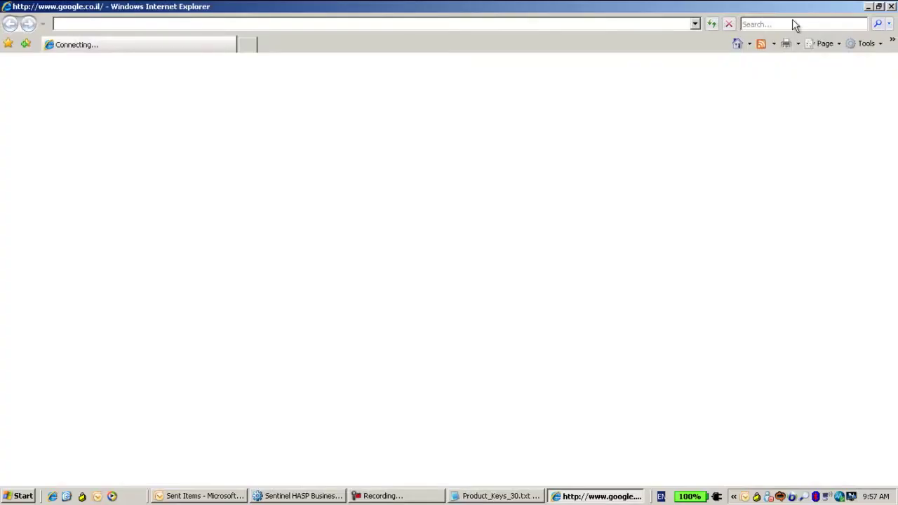
click(442, 23)
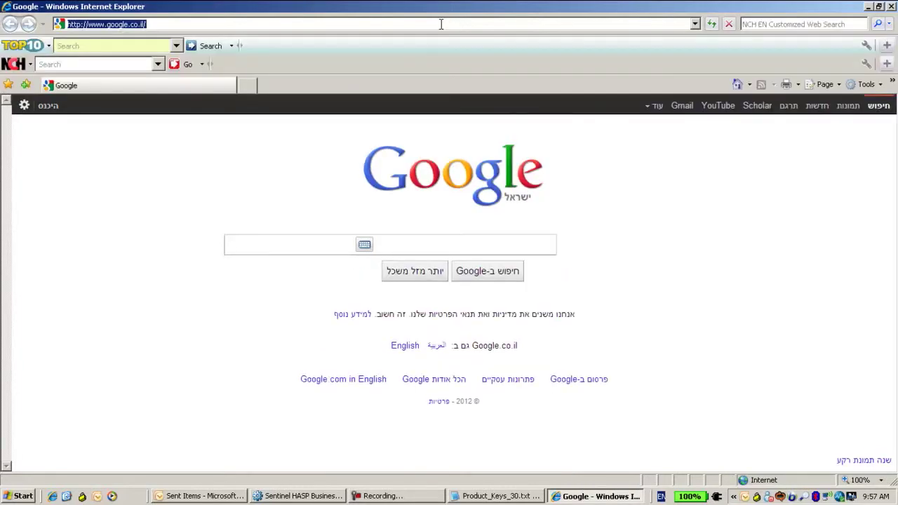
text(loca)
key(Down)
key(Down)
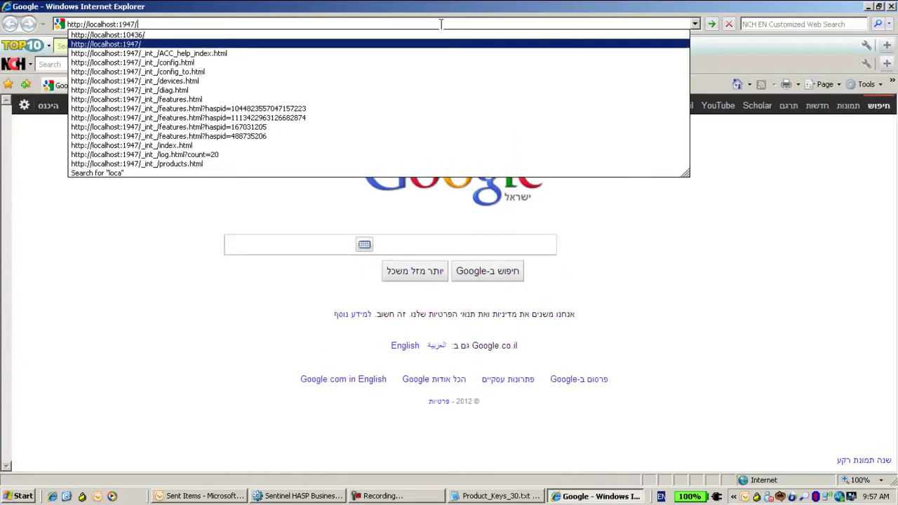
key(Return)
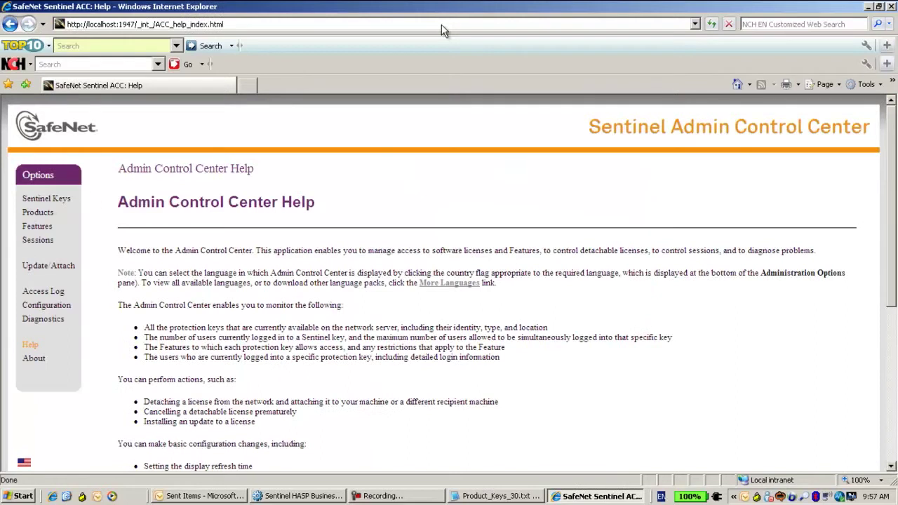
Apply the license update file 29-1-2012_9-56-30.v2c from the Desktop through Update/Attach
click(49, 268)
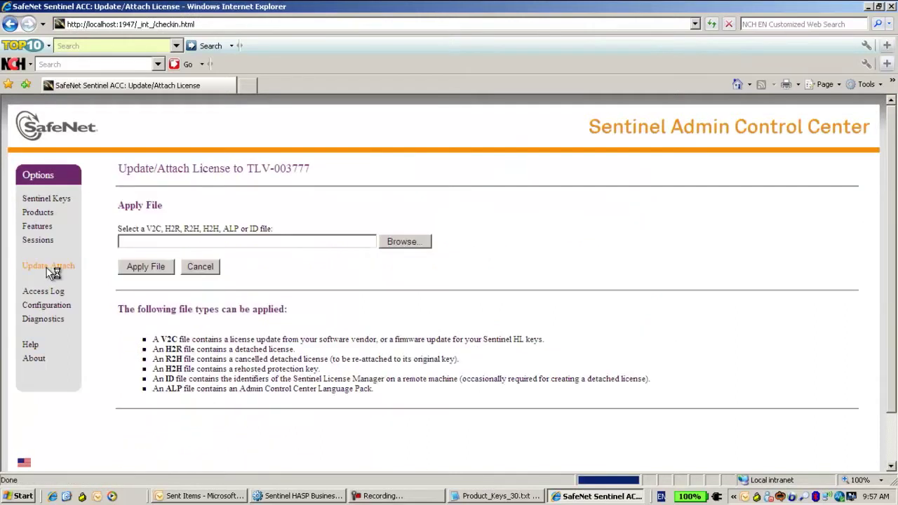
click(400, 247)
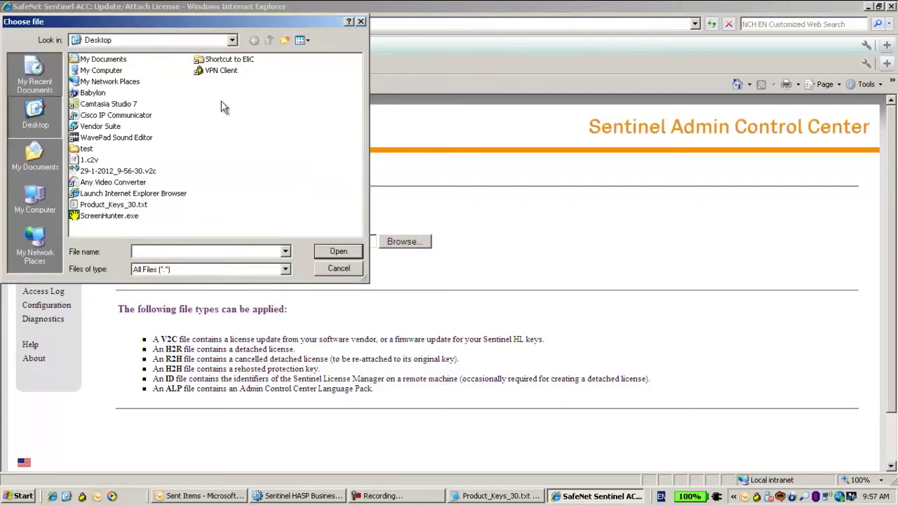
double_click(154, 172)
click(147, 266)
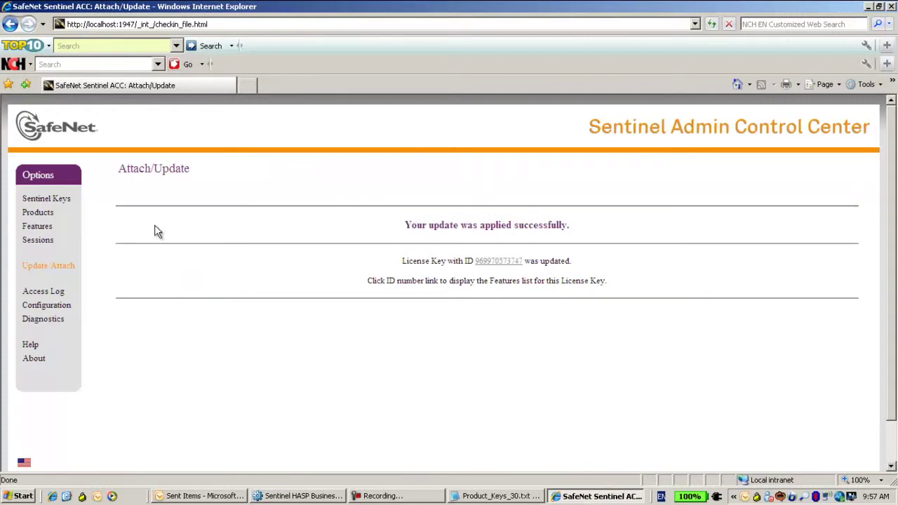
Examine the list of available Sentinel Keys for the local DEMOMA evaluation key
click(45, 200)
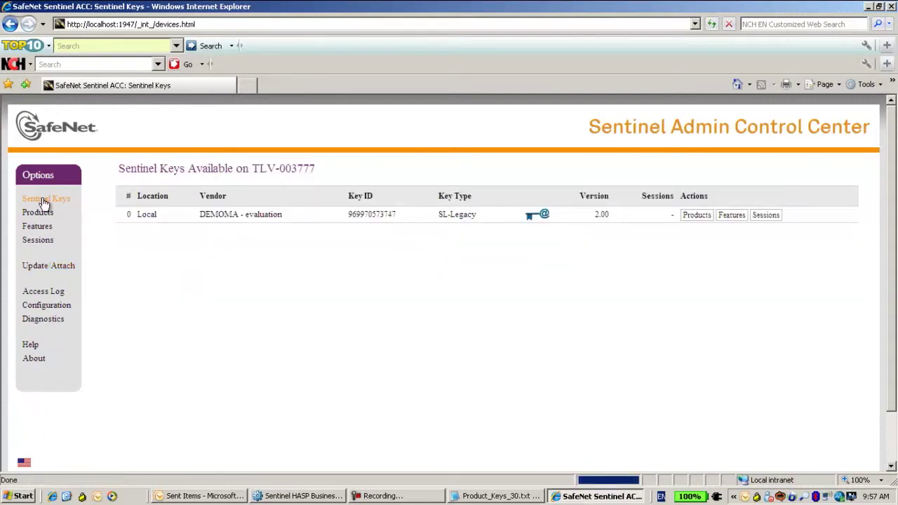
mouse_move(552, 226)
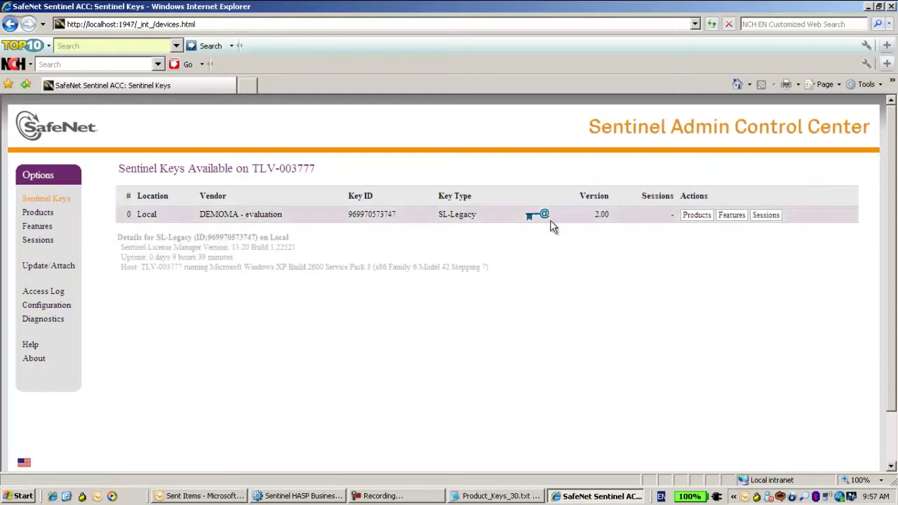